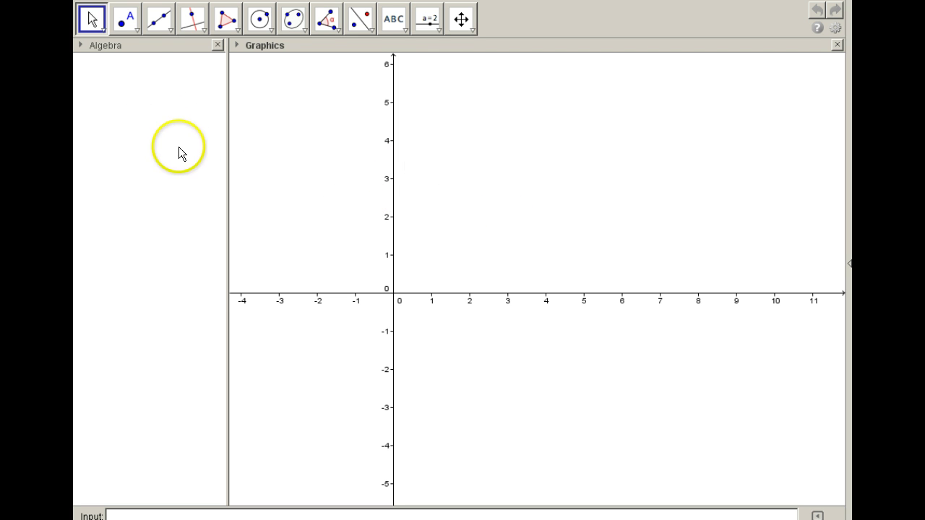
# Step: Place point A at about (1.42, 4.54) and draw a segment BC from about (2.34, 5.7) to about (3.88, 5.18)
pyautogui.click(126, 19)
pyautogui.click(446, 119)
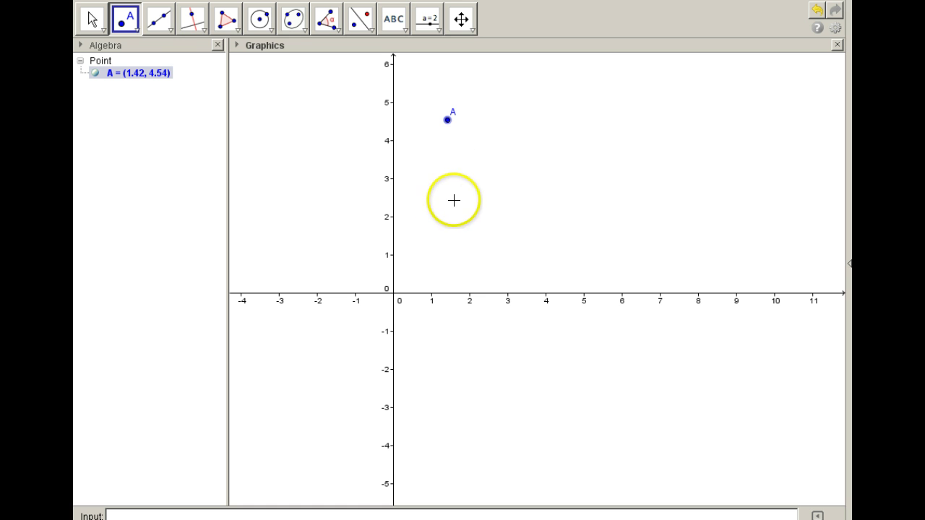
pyautogui.click(171, 34)
pyautogui.click(192, 80)
pyautogui.click(482, 75)
pyautogui.click(542, 96)
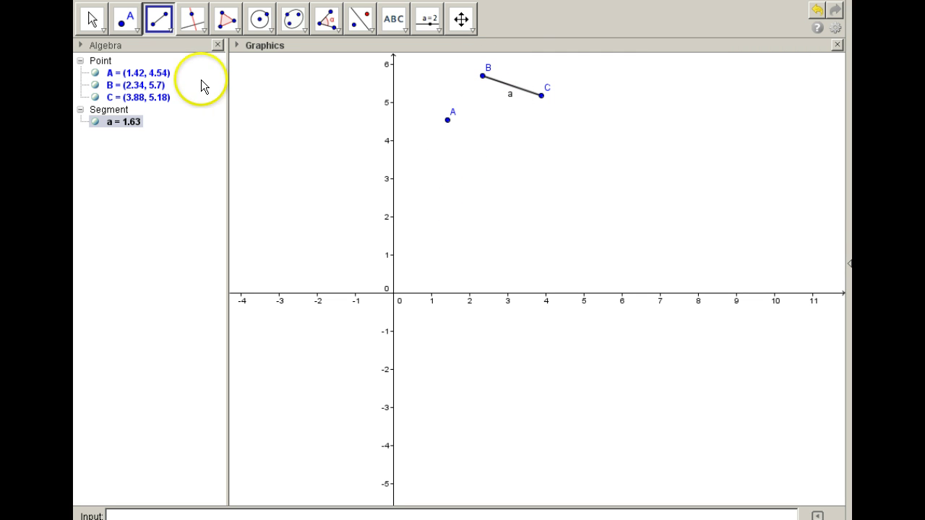
# Step: Rotate segment BC around point A by 60° clockwise
pyautogui.click(372, 31)
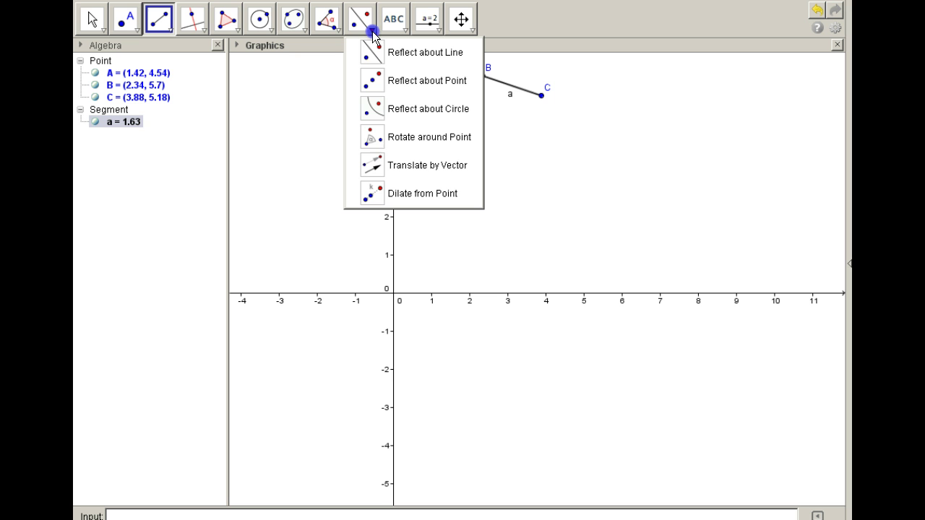
pyautogui.click(373, 137)
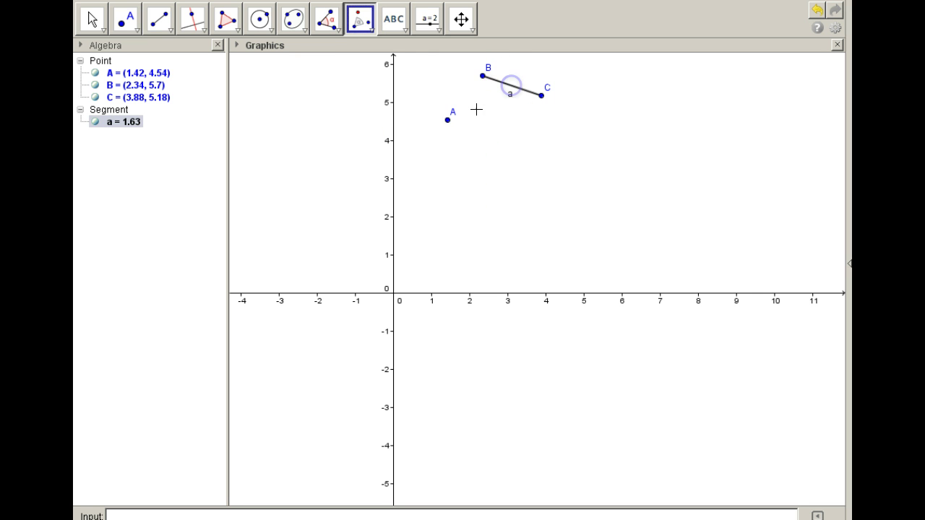
pyautogui.click(447, 121)
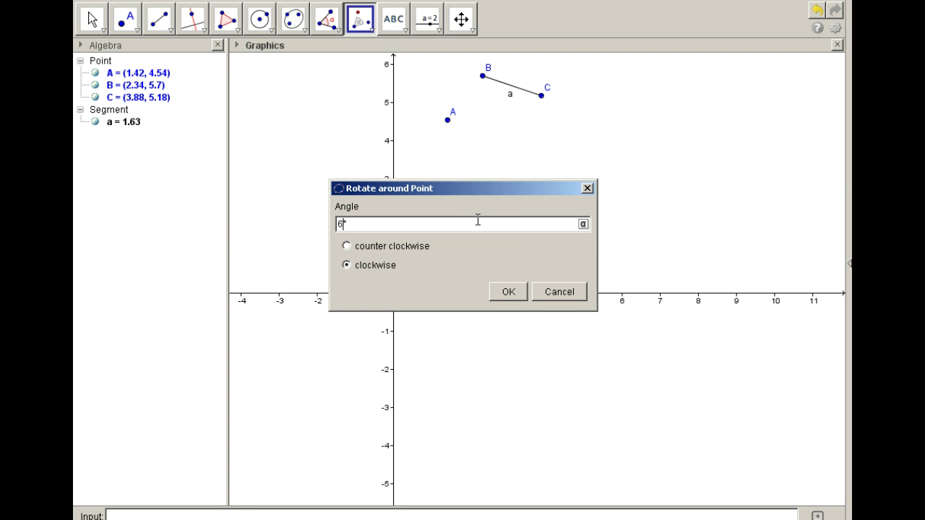
pyautogui.press('Return')
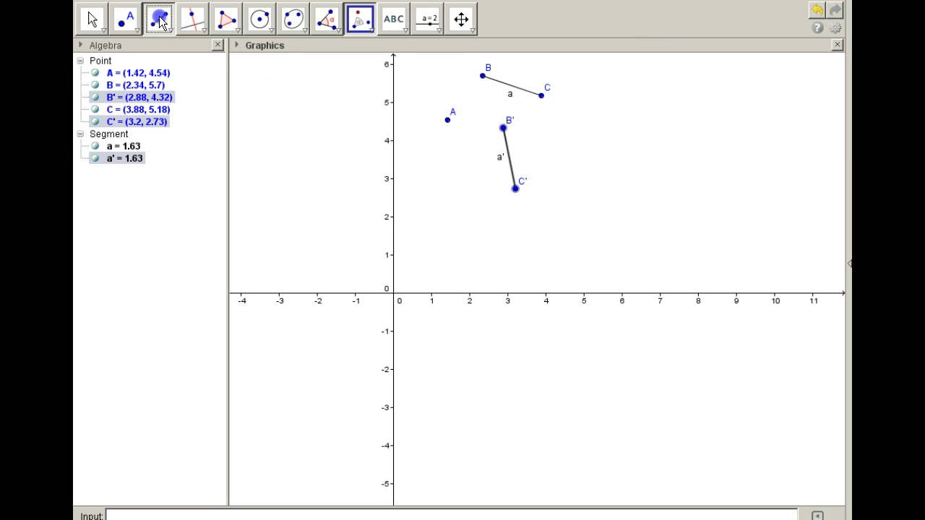
# Step: Draw segments from point A to B and from point A to its rotated image B'
pyautogui.click(166, 29)
pyautogui.click(448, 120)
pyautogui.click(483, 77)
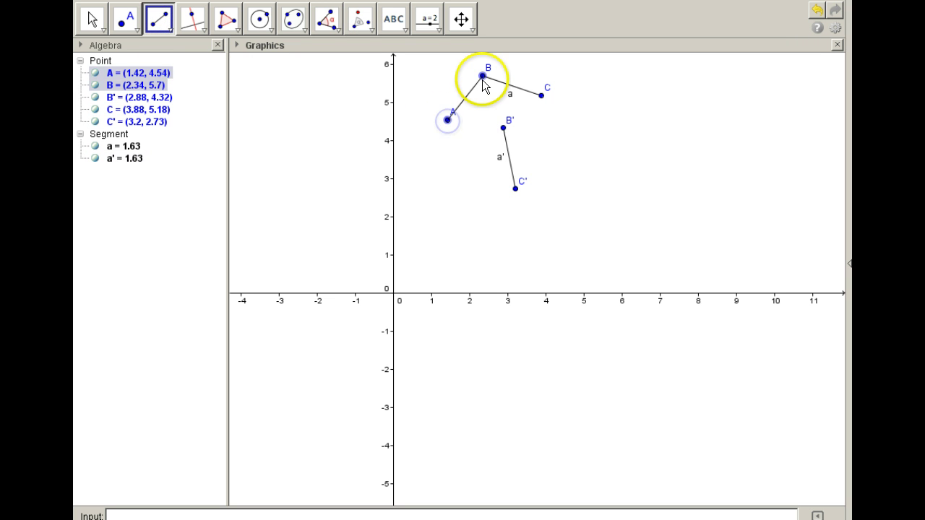
pyautogui.click(128, 178)
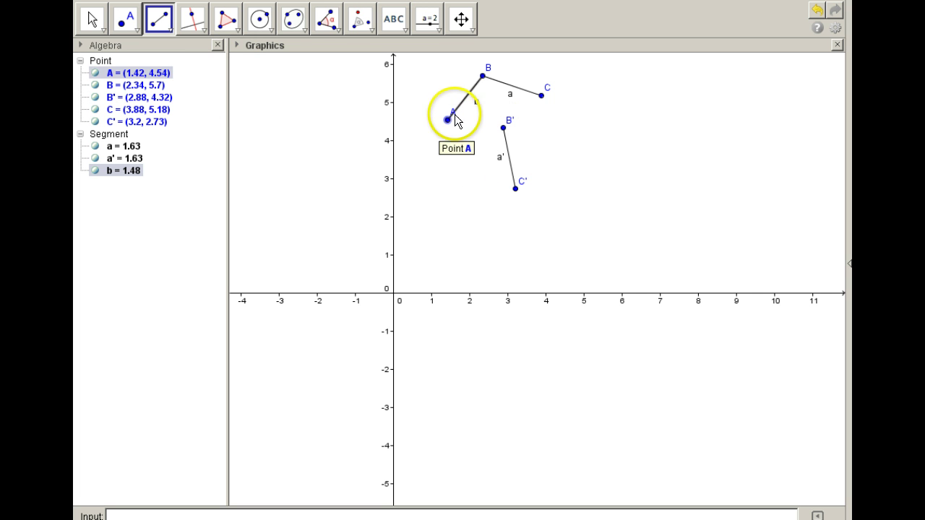
pyautogui.click(503, 128)
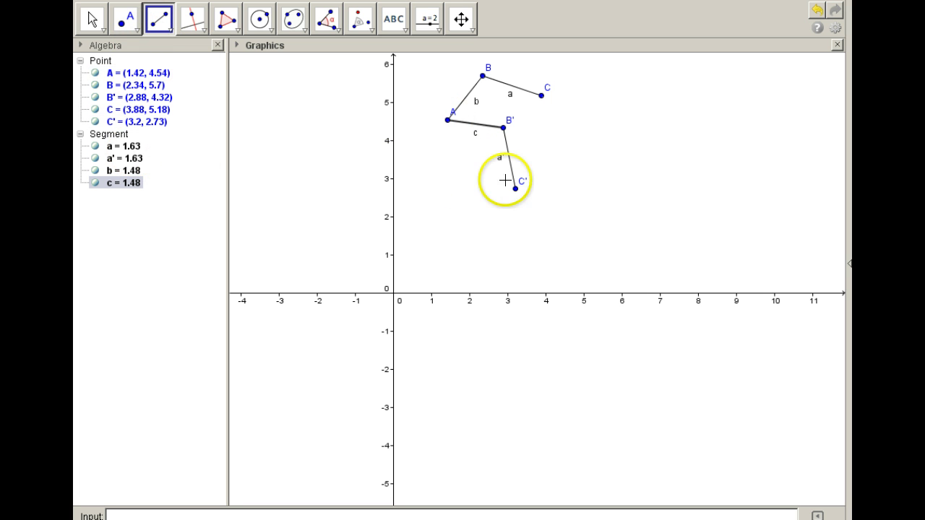
# Step: Draw segments from point A to C and from point A to C', and undo both
pyautogui.click(450, 121)
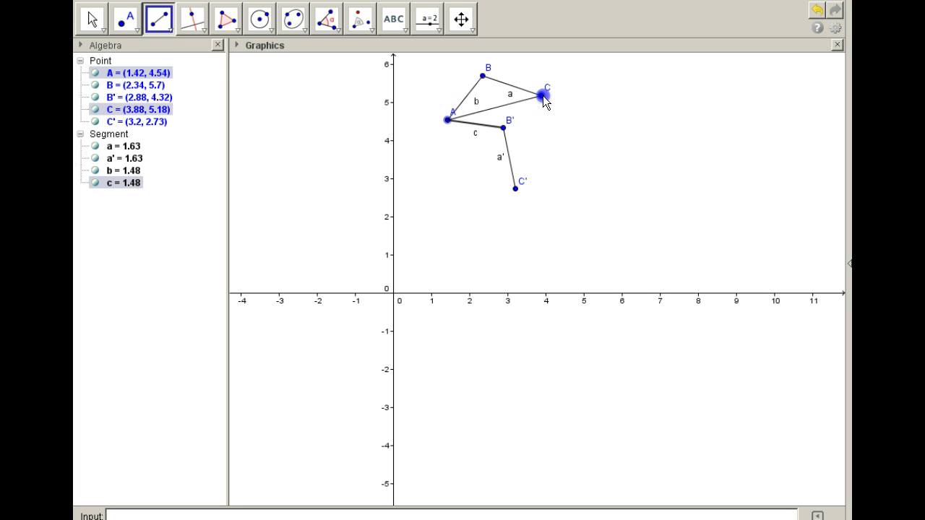
pyautogui.click(542, 95)
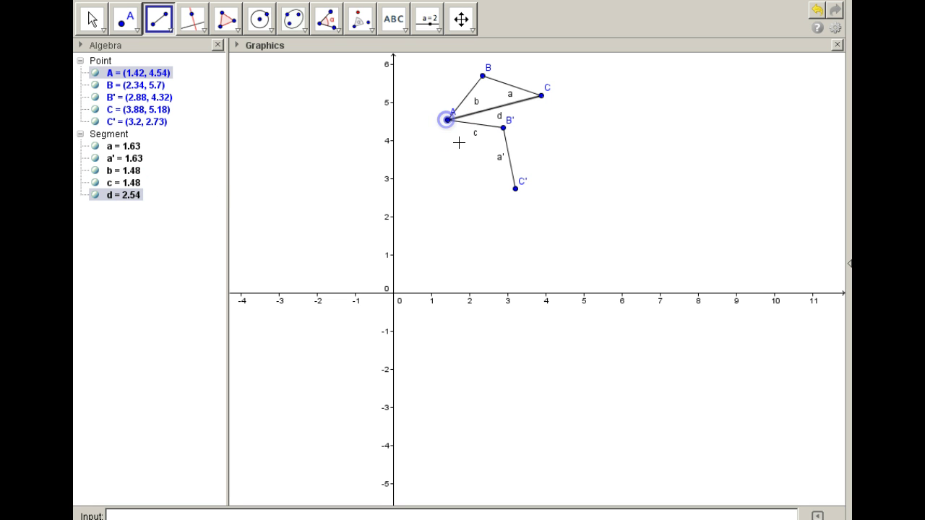
pyautogui.click(518, 209)
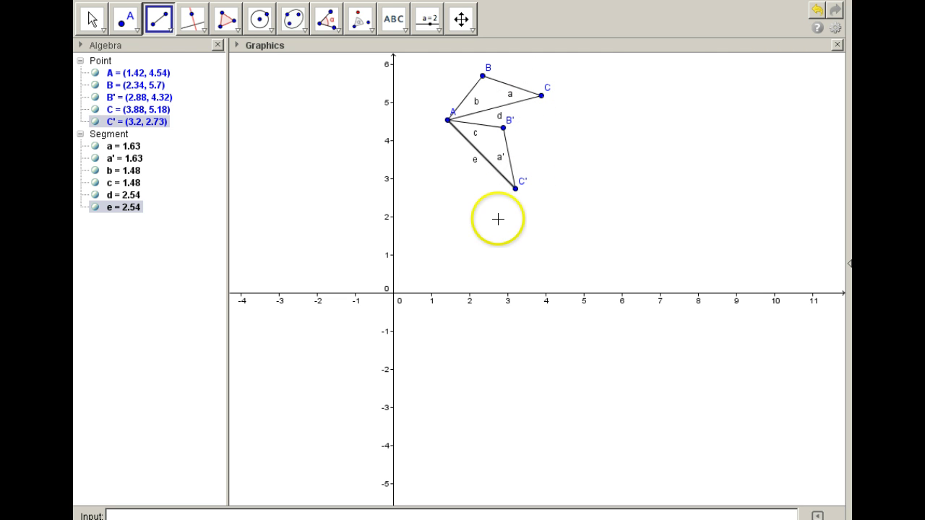
pyautogui.click(816, 11)
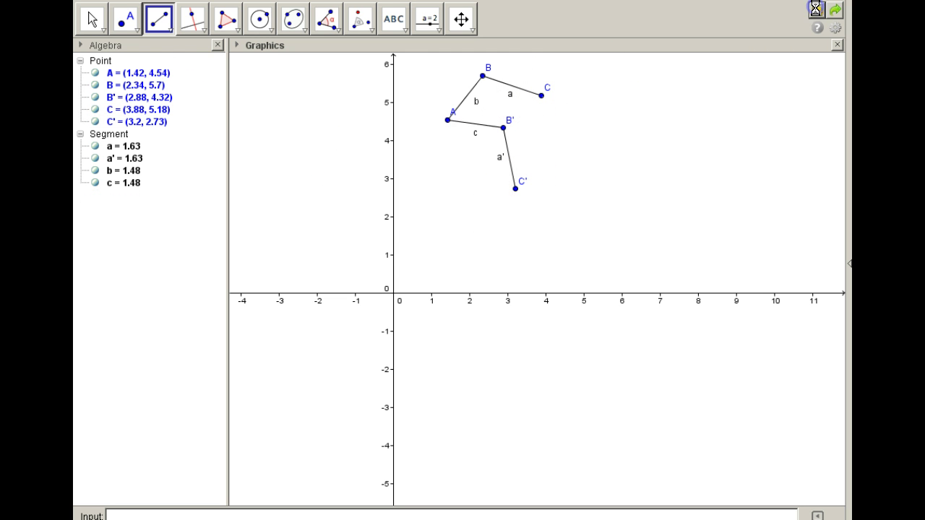
# Step: Measure the angle at A between B' and B, and undo the angle mark
pyautogui.click(335, 21)
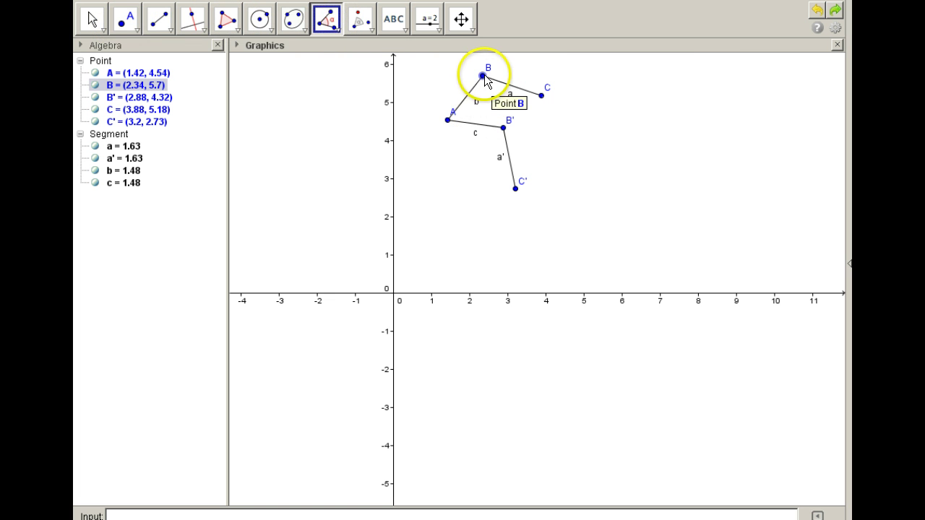
pyautogui.click(504, 128)
pyautogui.click(448, 120)
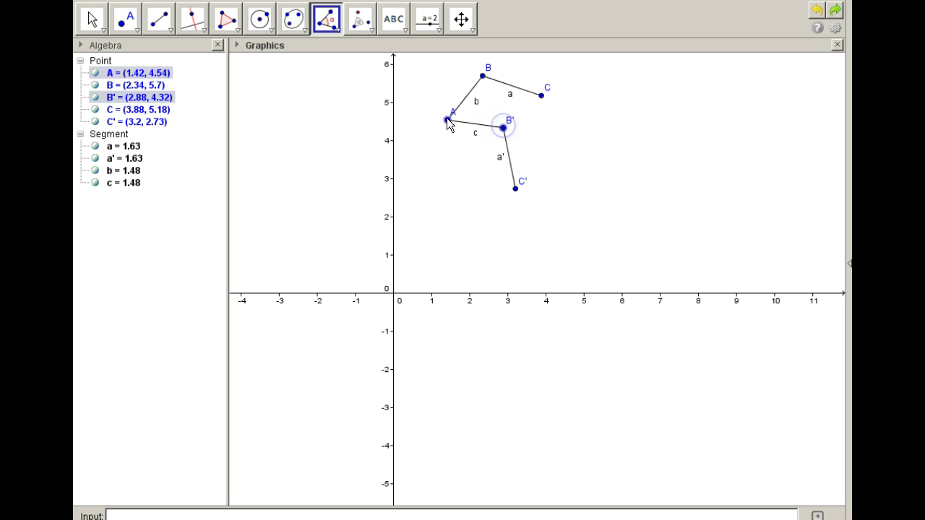
pyautogui.click(480, 78)
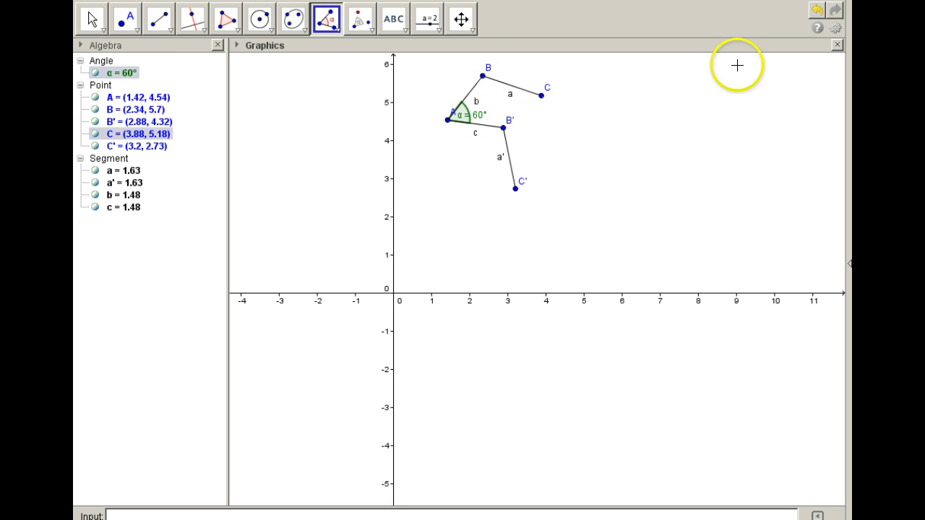
pyautogui.click(818, 11)
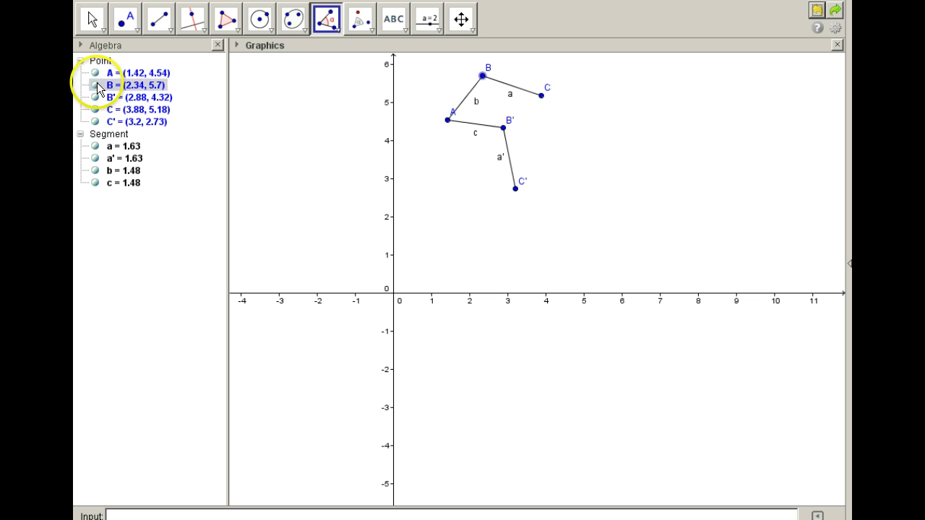
# Step: Hide point A and delete the segments joining it to B' and B
pyautogui.click(93, 74)
pyautogui.click(93, 73)
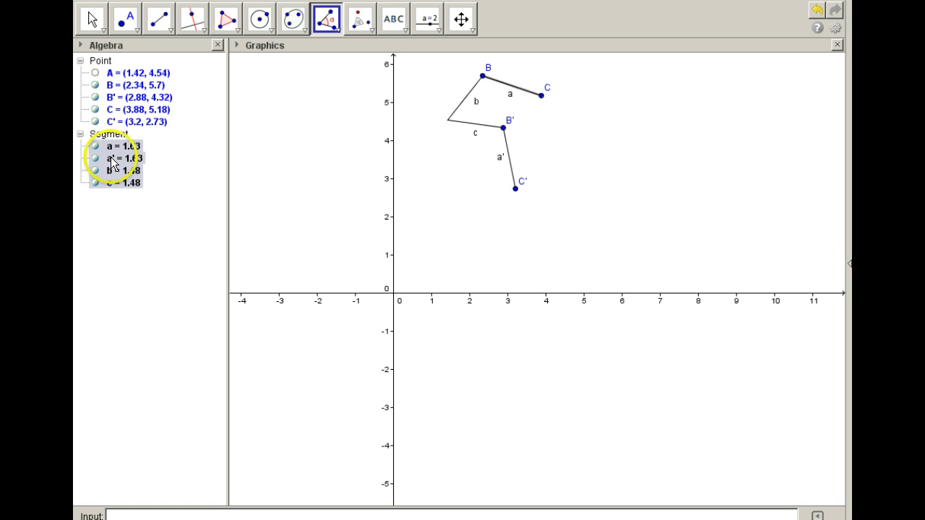
pyautogui.rightClick(483, 131)
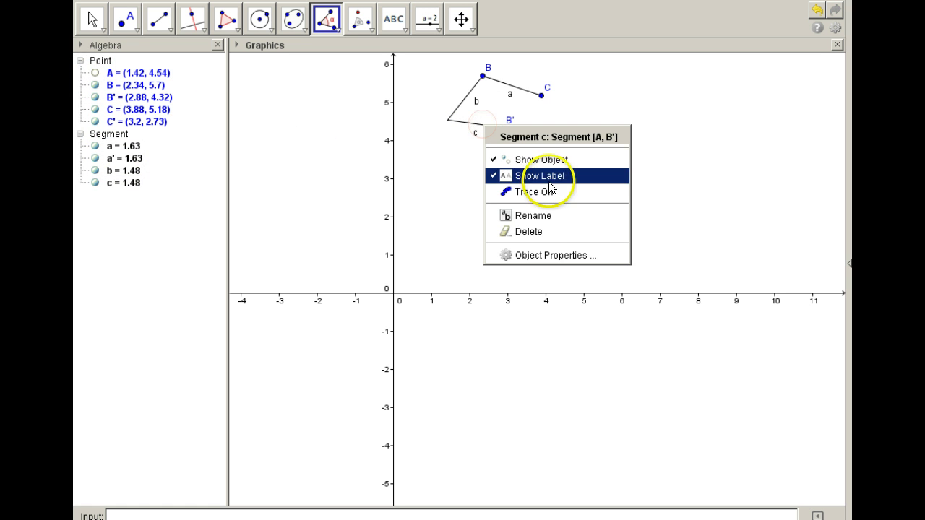
pyautogui.click(538, 230)
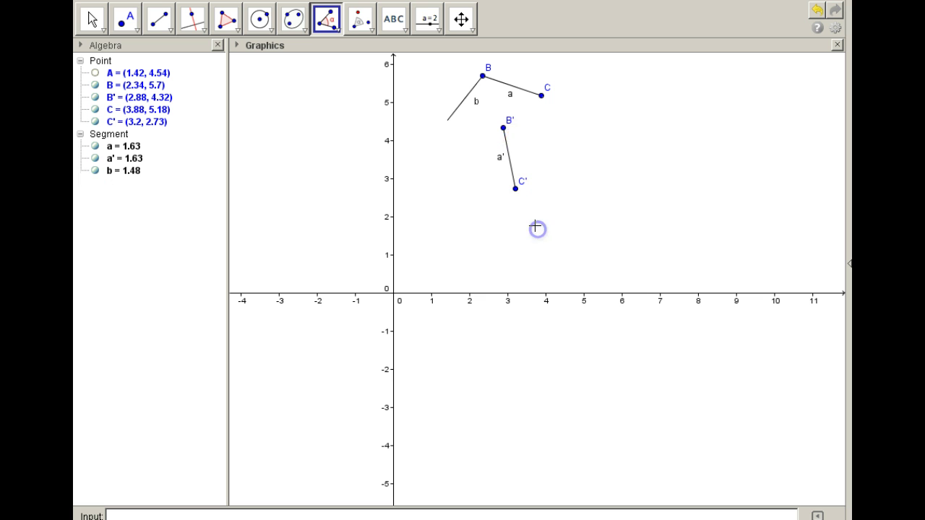
pyautogui.rightClick(468, 99)
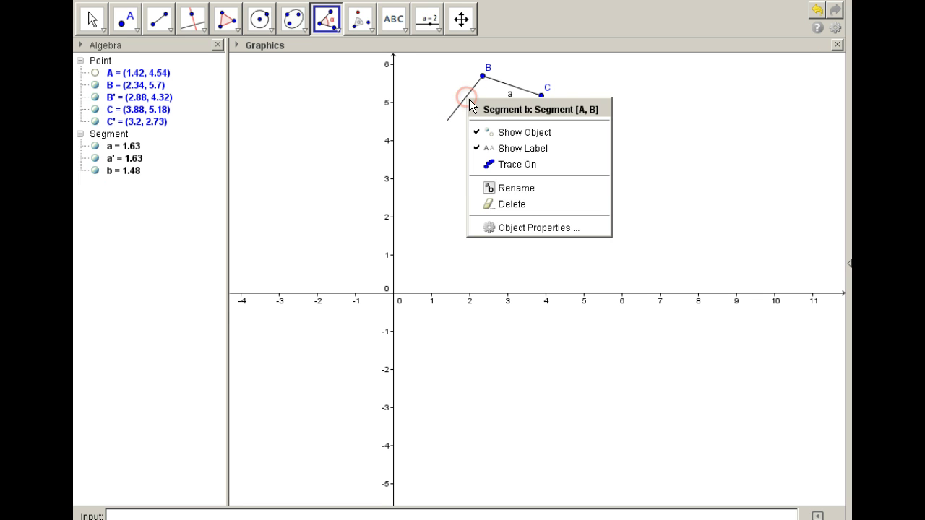
pyautogui.click(515, 205)
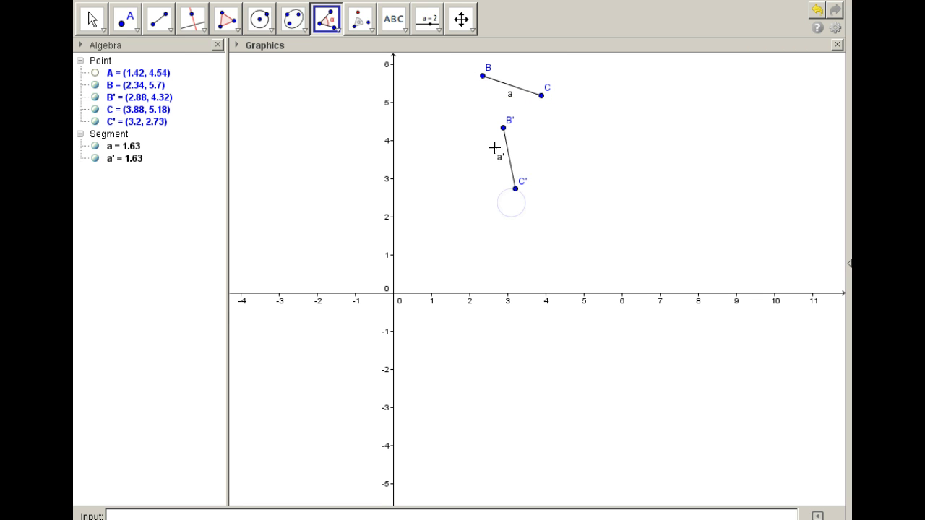
# Step: Hide segment BC, its rotated image and points C and C', leaving only B and B' shown
pyautogui.click(483, 76)
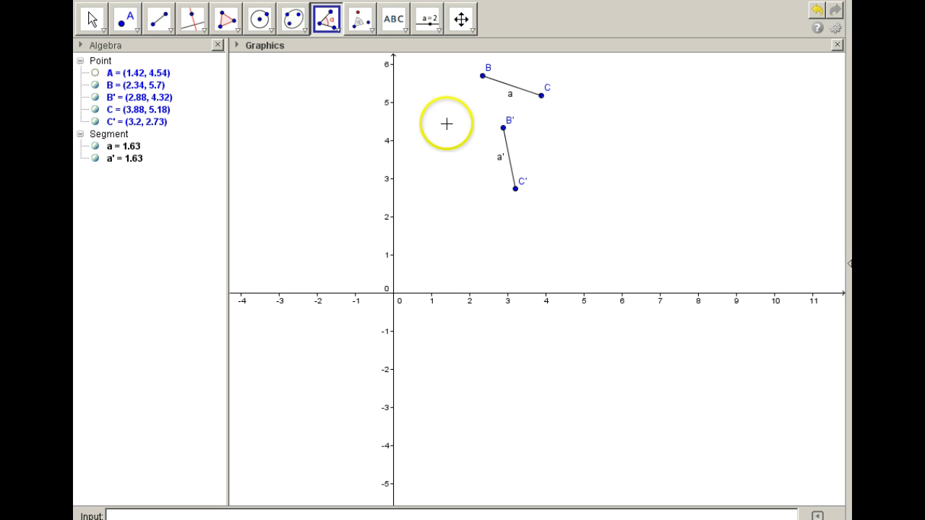
pyautogui.click(97, 161)
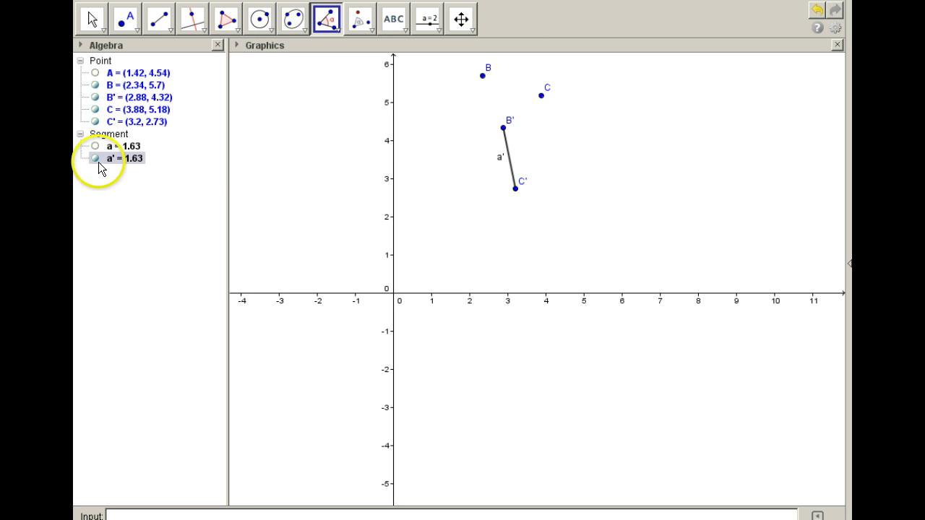
pyautogui.click(96, 109)
pyautogui.click(95, 109)
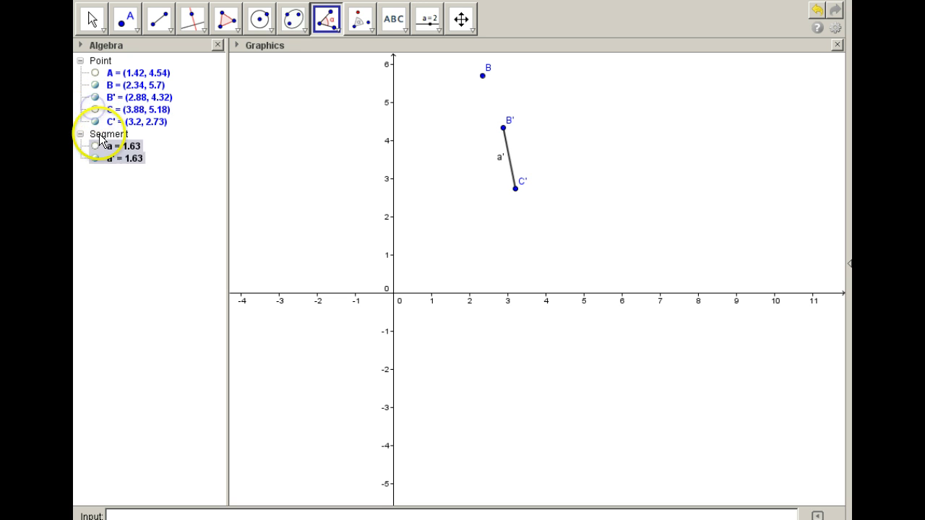
pyautogui.click(96, 121)
pyautogui.click(96, 159)
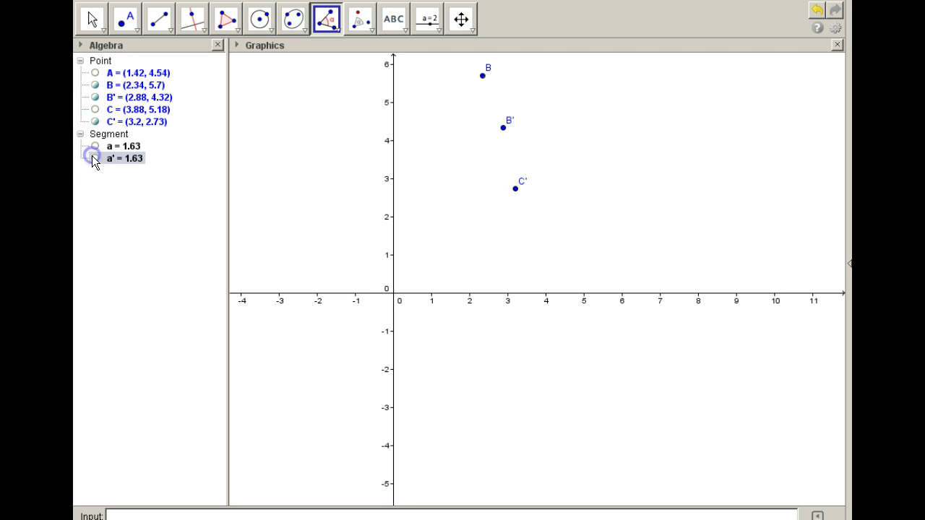
pyautogui.click(95, 121)
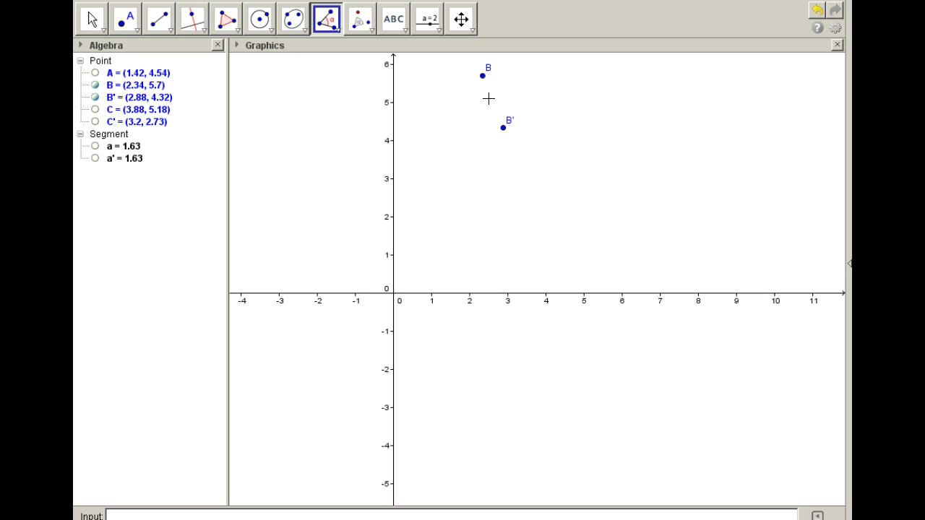
# Step: Draw a segment from B to B' and construct its perpendicular bisector
pyautogui.click(483, 77)
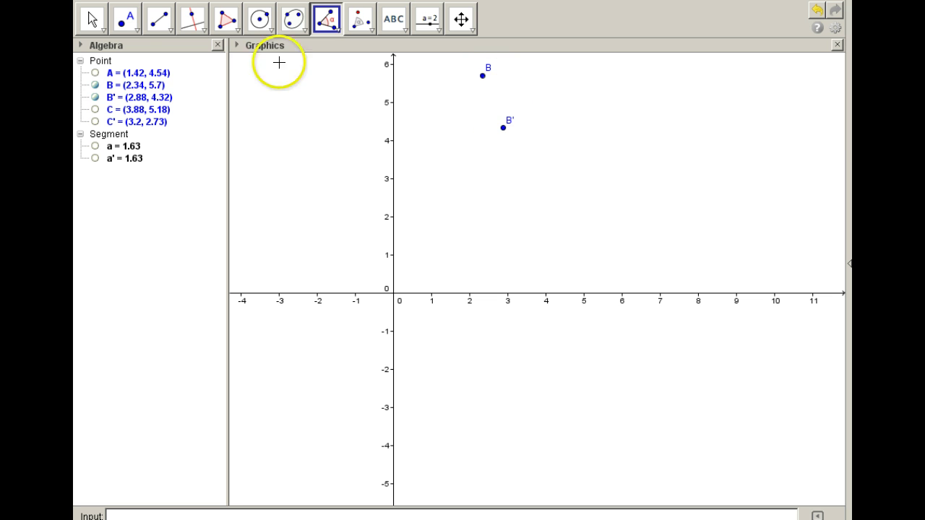
pyautogui.click(160, 20)
pyautogui.click(483, 77)
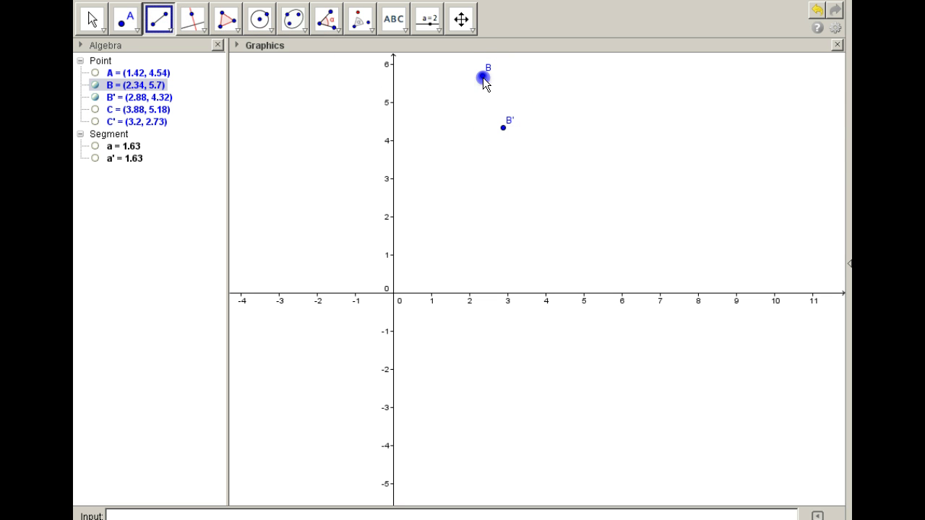
pyautogui.click(504, 129)
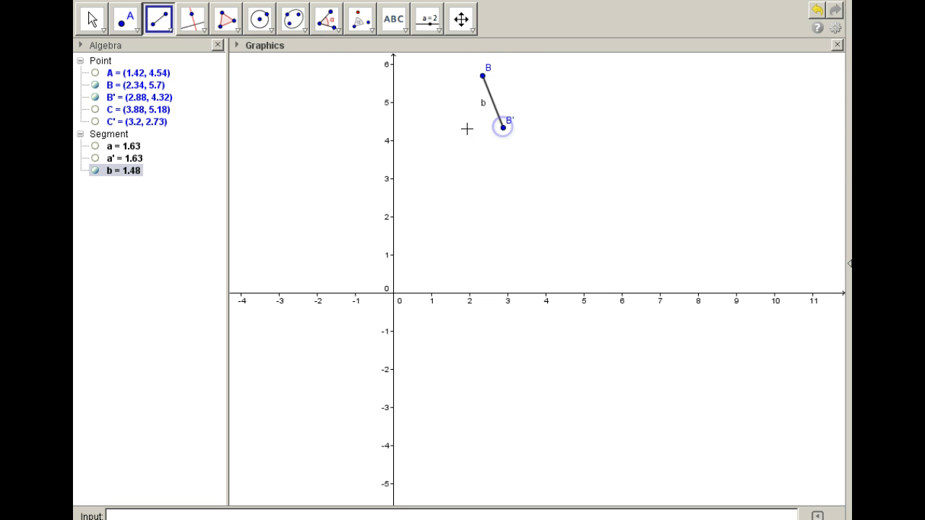
pyautogui.click(203, 31)
pyautogui.click(206, 109)
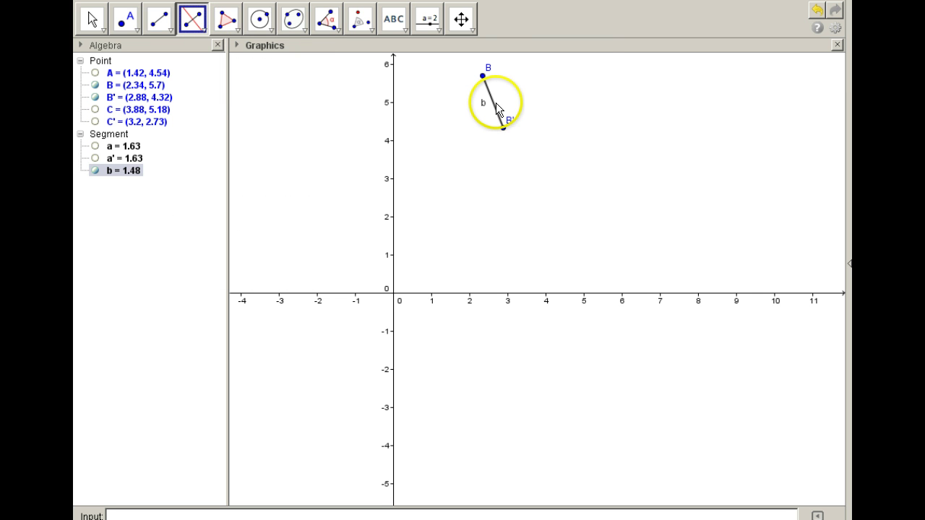
pyautogui.click(495, 104)
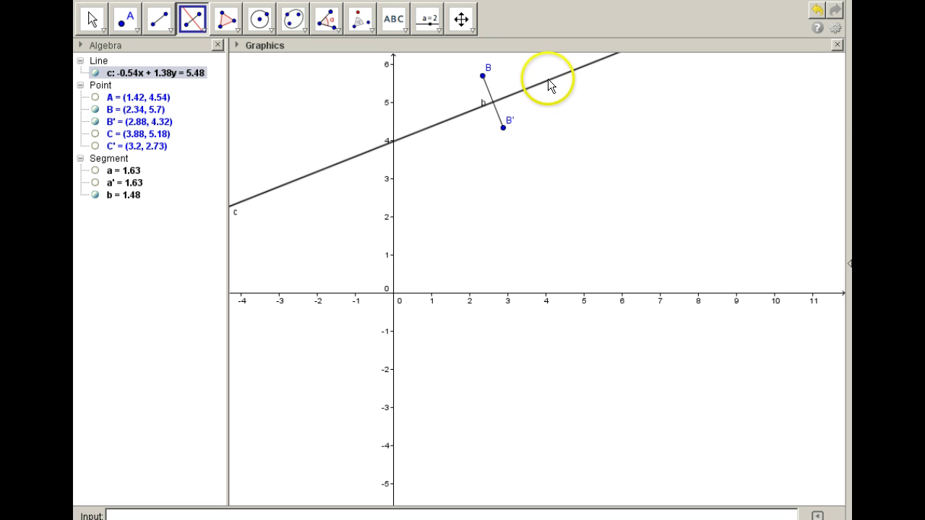
# Step: Show points C and C', and hide the first perpendicular bisector, points B and B', and the segment joining them
pyautogui.click(95, 133)
pyautogui.click(94, 146)
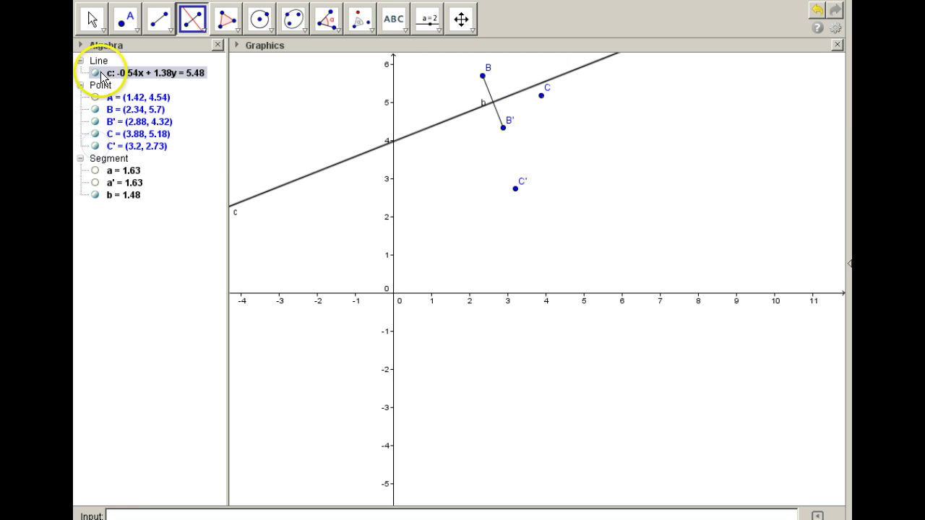
pyautogui.click(94, 73)
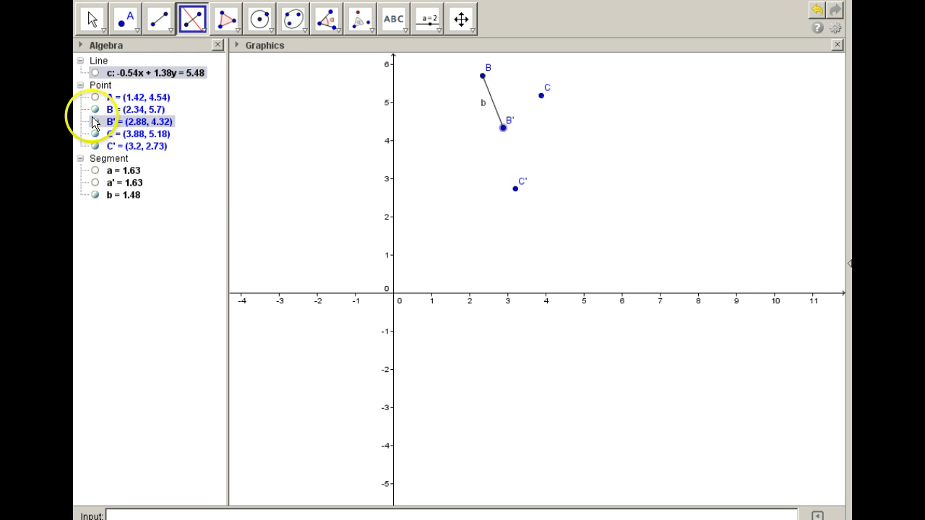
pyautogui.click(94, 122)
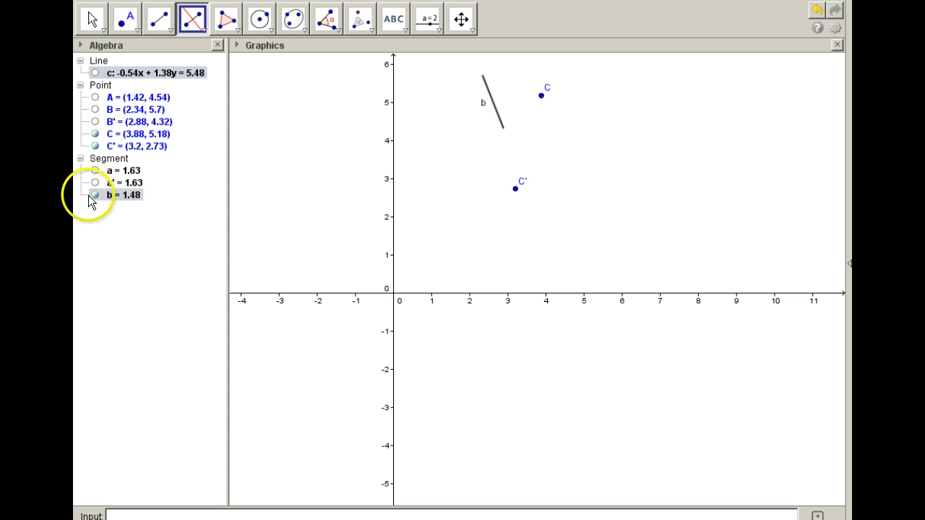
pyautogui.click(95, 195)
pyautogui.click(93, 195)
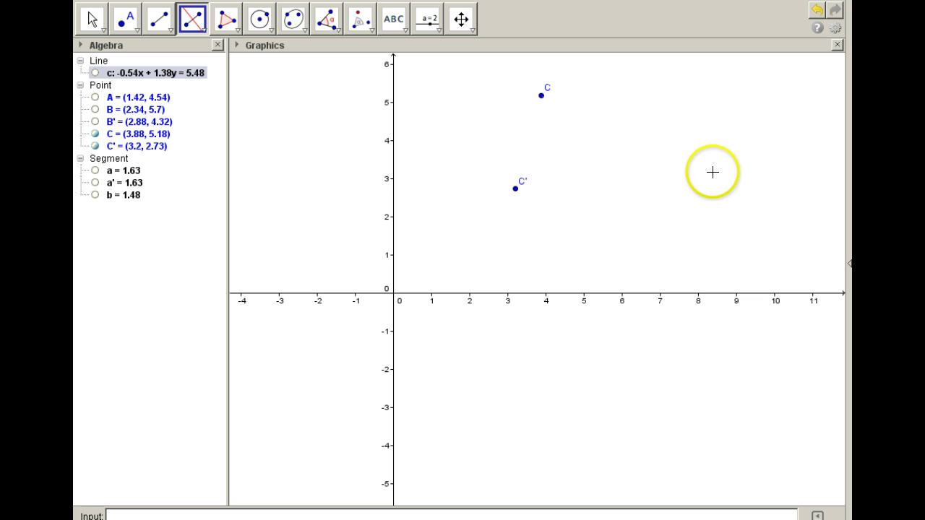
# Step: Draw a segment from C to C' and construct its perpendicular bisector
pyautogui.click(159, 20)
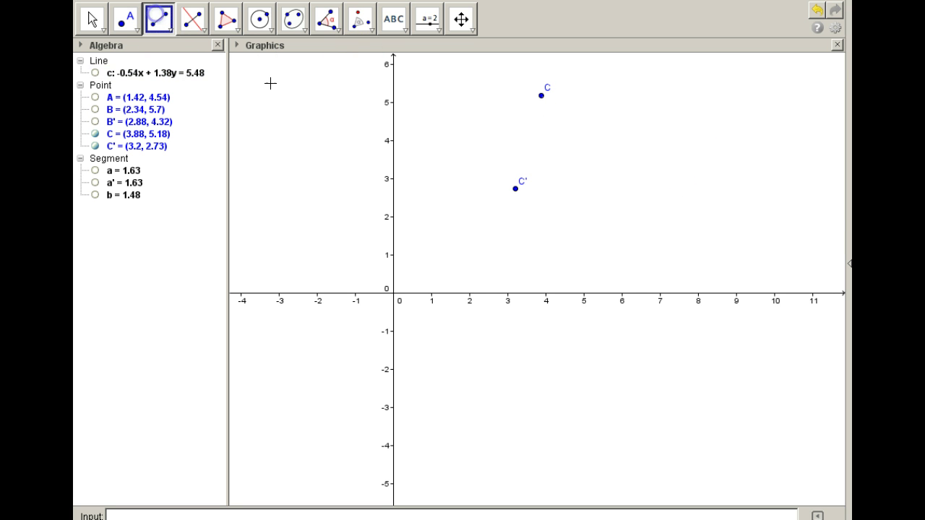
pyautogui.click(542, 100)
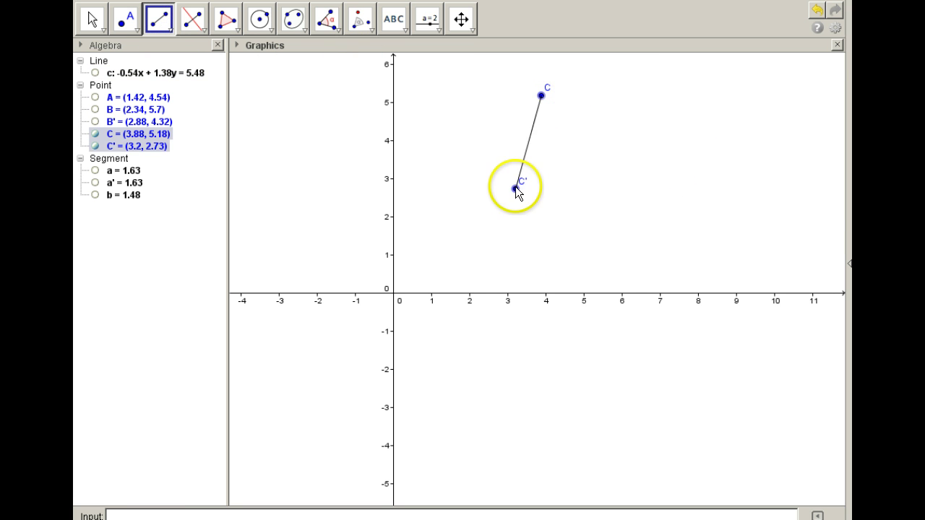
pyautogui.click(515, 189)
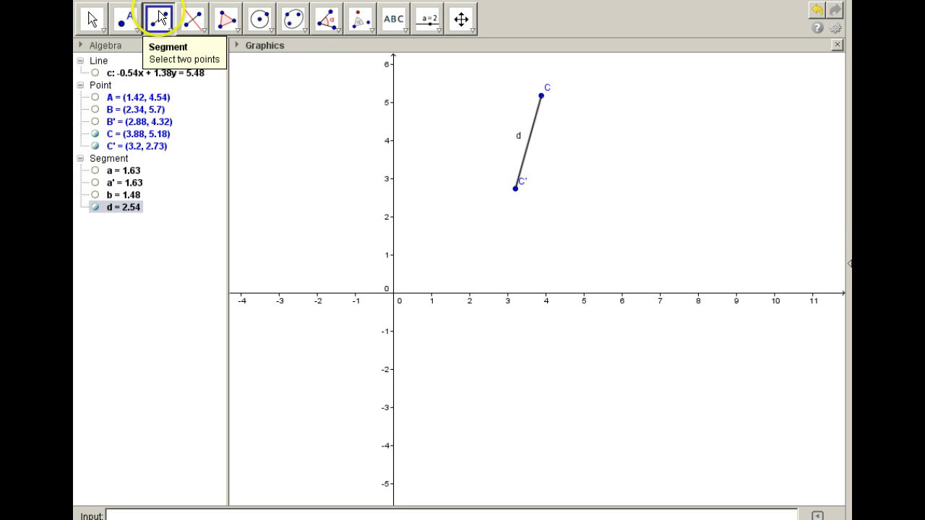
pyautogui.click(192, 19)
pyautogui.click(521, 132)
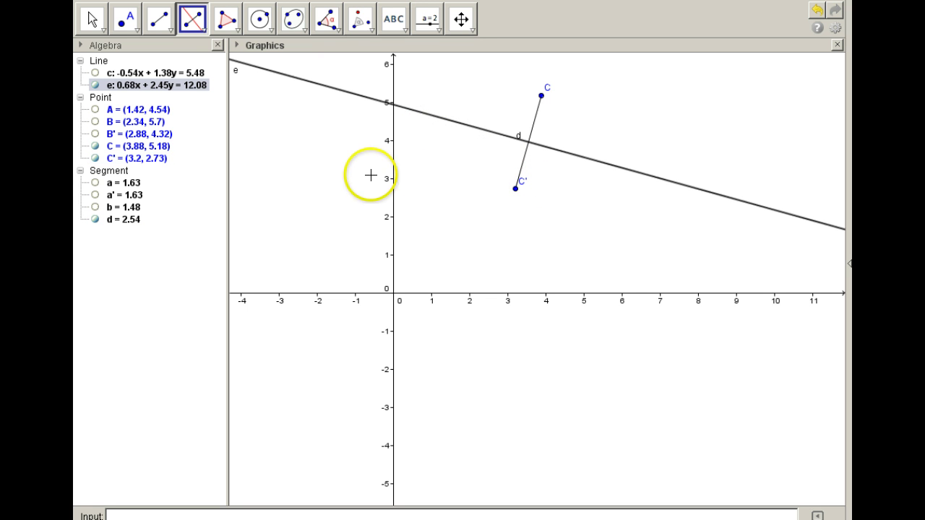
# Step: Show points B and B', segment BC, its rotated image, both connecting segments and both perpendicular bisectors, keeping point A hidden
pyautogui.click(93, 219)
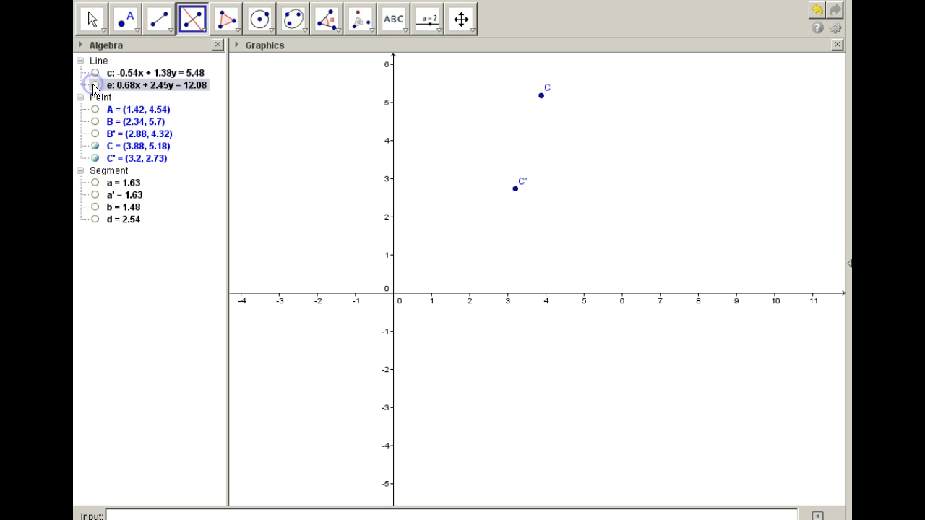
pyautogui.click(94, 122)
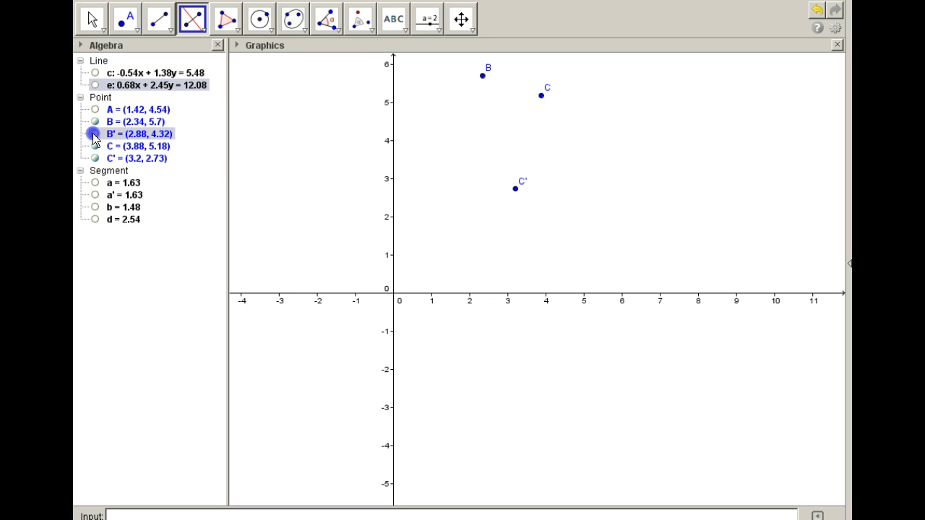
pyautogui.click(94, 134)
pyautogui.click(94, 183)
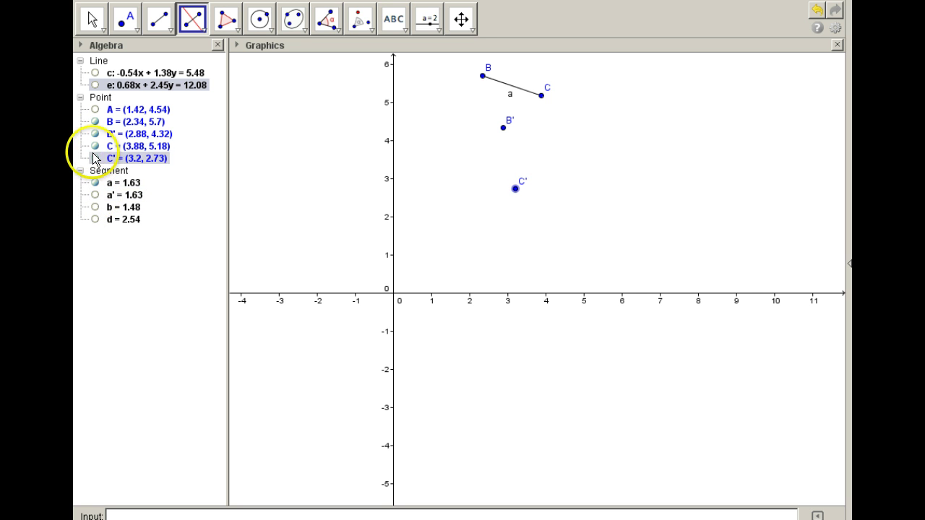
pyautogui.click(94, 194)
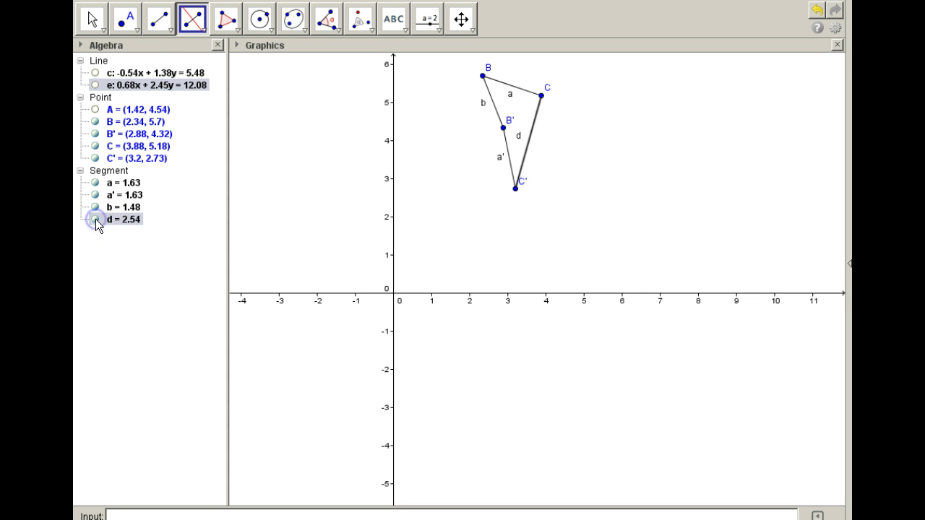
pyautogui.click(92, 72)
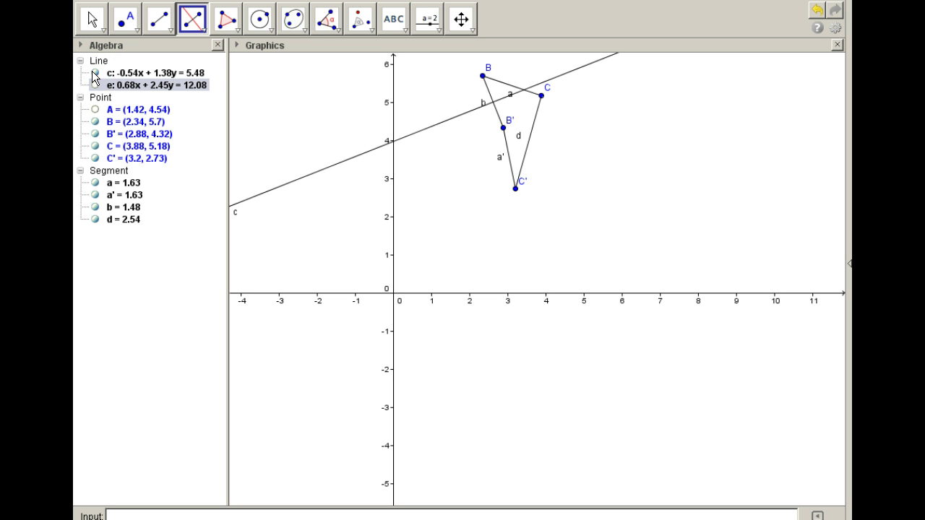
pyautogui.click(94, 85)
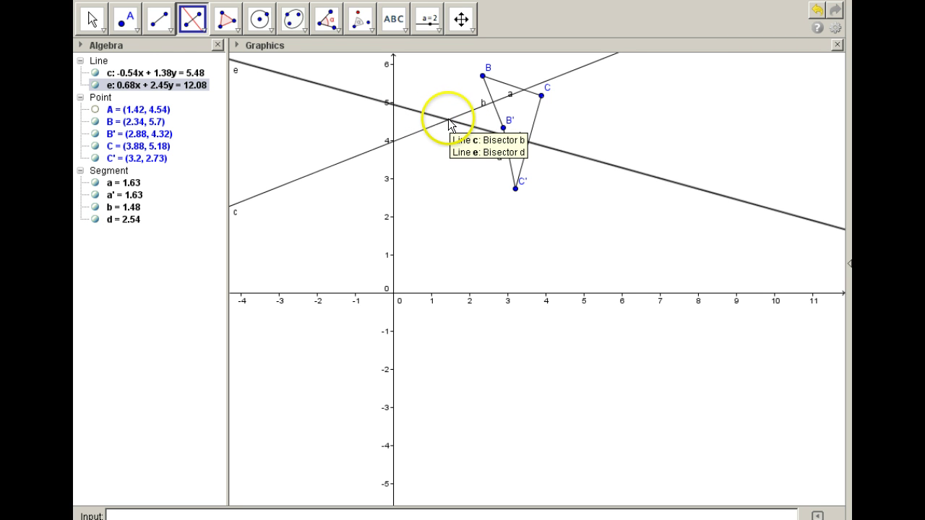
# Step: Mark the intersection point of the two perpendicular bisectors
pyautogui.click(137, 31)
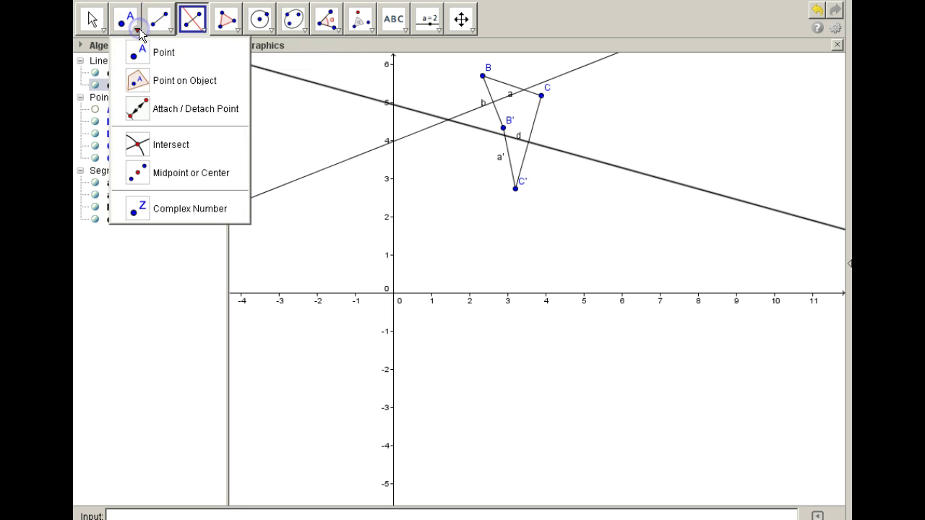
pyautogui.click(137, 144)
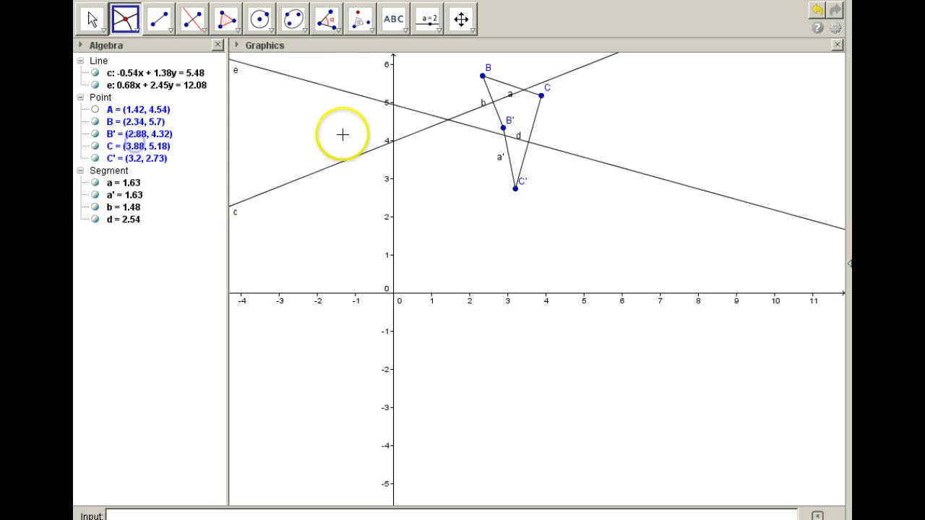
pyautogui.click(421, 131)
pyautogui.click(466, 124)
pyautogui.click(101, 23)
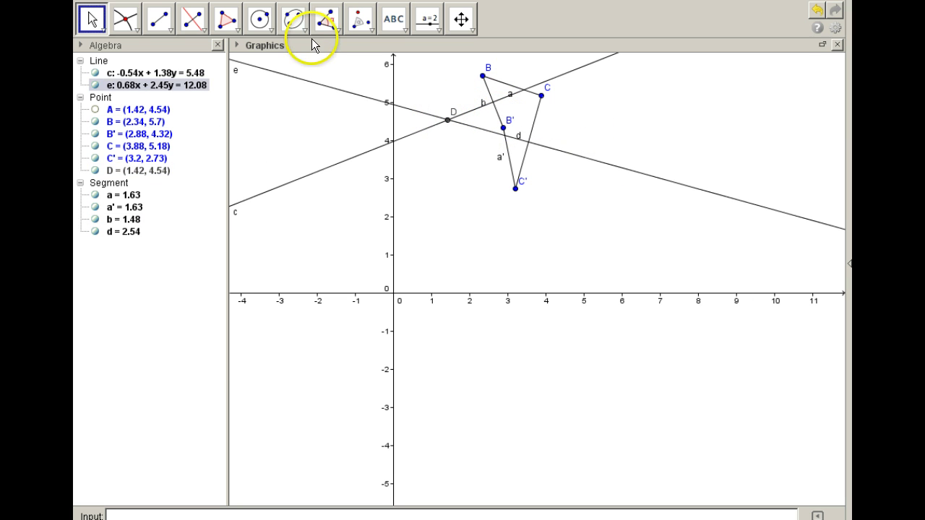
# Step: Measure the angle from B' to B at the bisectors' intersection point, and undo the angle mark
pyautogui.click(326, 20)
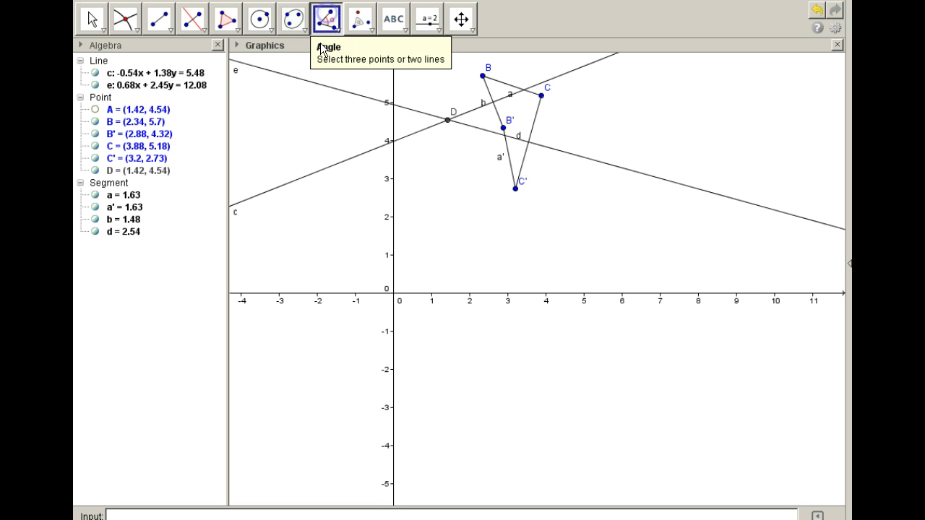
pyautogui.click(503, 128)
pyautogui.click(448, 120)
pyautogui.click(482, 75)
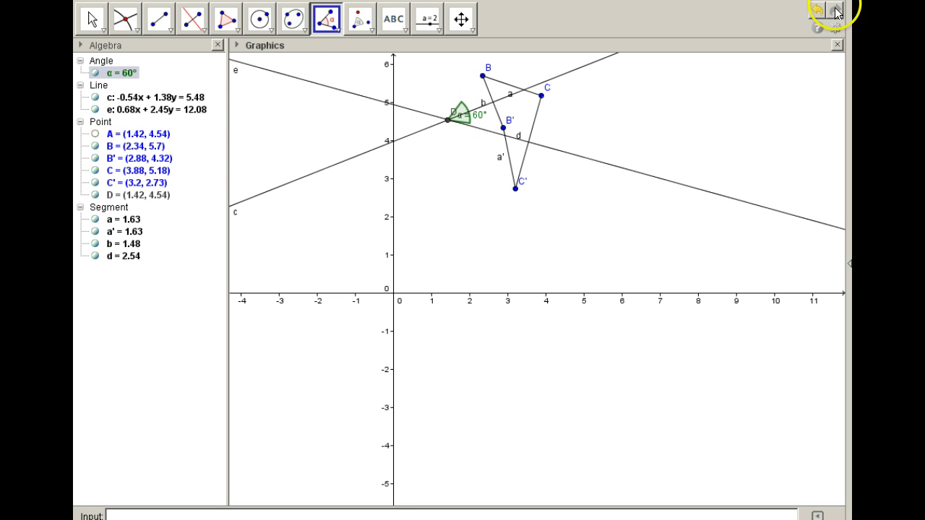
pyautogui.click(808, 13)
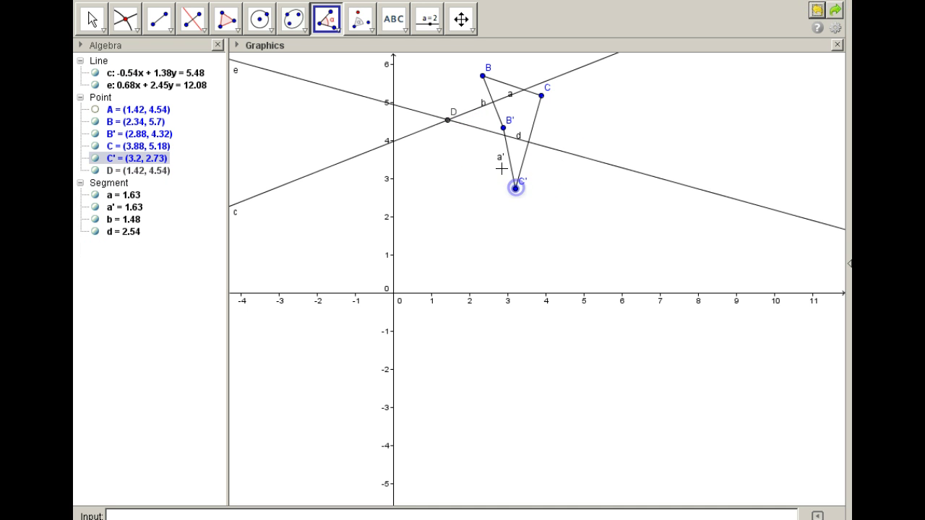
# Step: Measure the angle from C' to C with its vertex at the bisectors' intersection point D
pyautogui.click(537, 102)
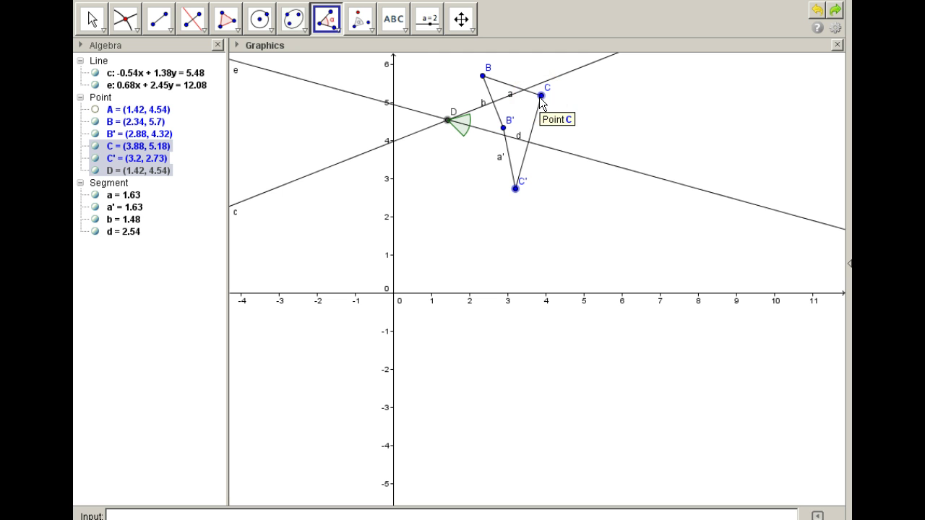
pyautogui.click(540, 96)
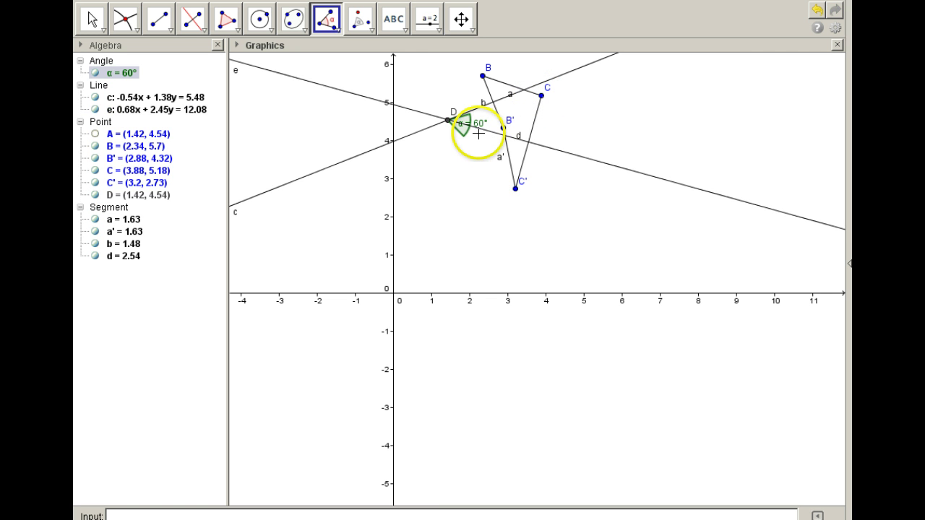